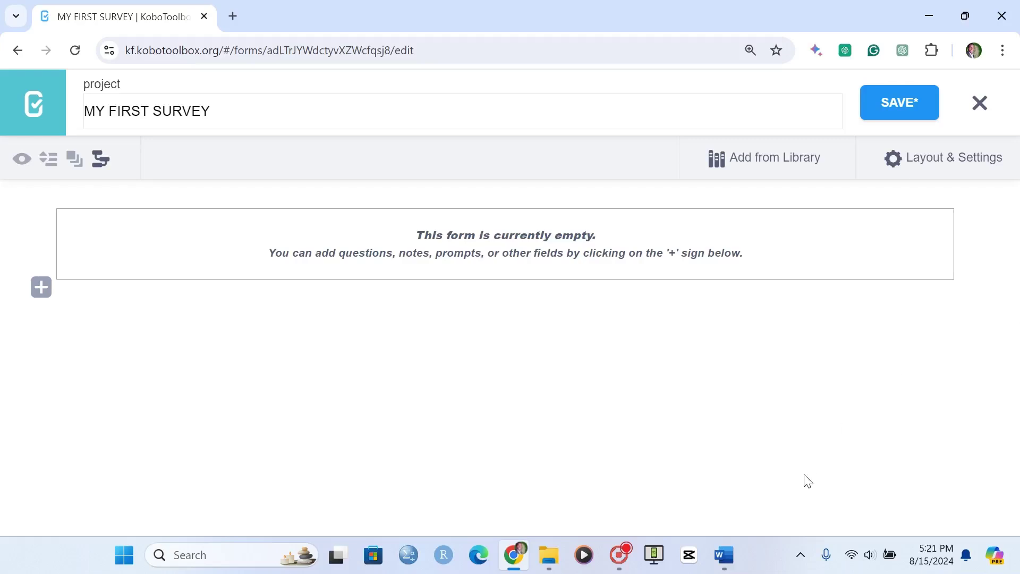
Switch to the Word document (Document1) that holds the academic-performance ranking question
left_click(726, 554)
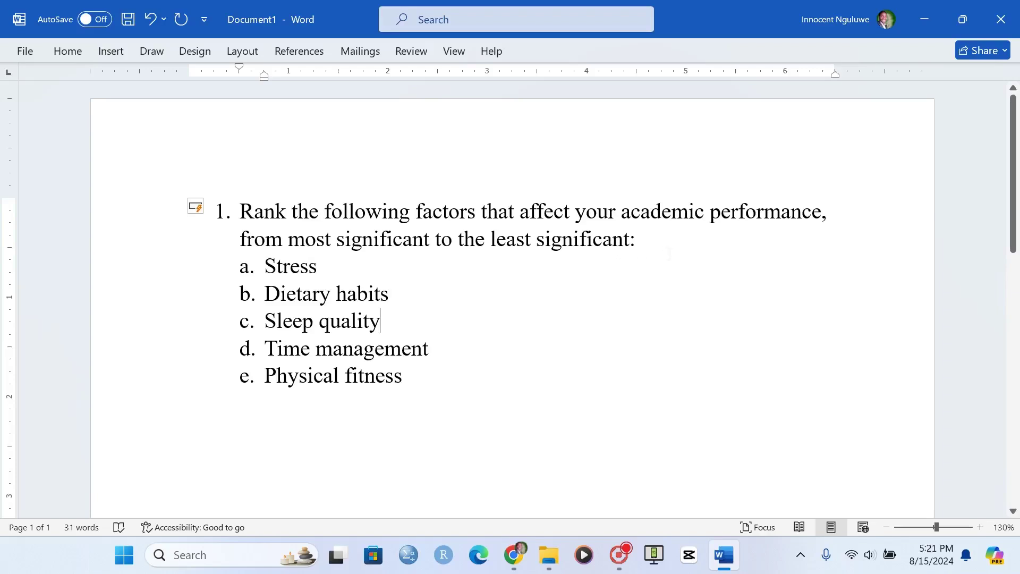
Copy the whole ranking question sentence from Word and return to KoboToolbox
left_click_drag(403, 378, 277, 277)
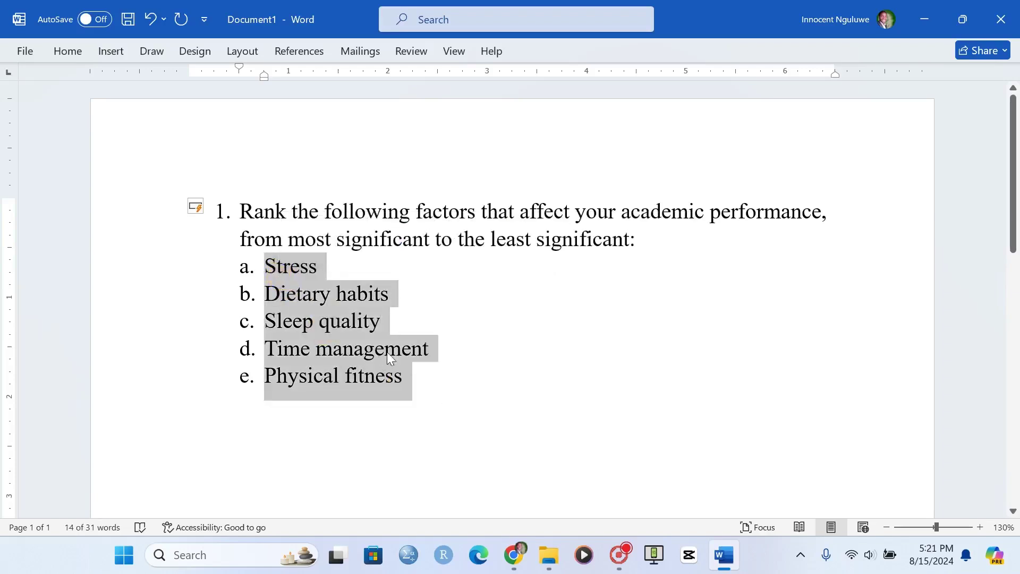
left_click_drag(642, 240, 252, 210)
key("ctrl+c")
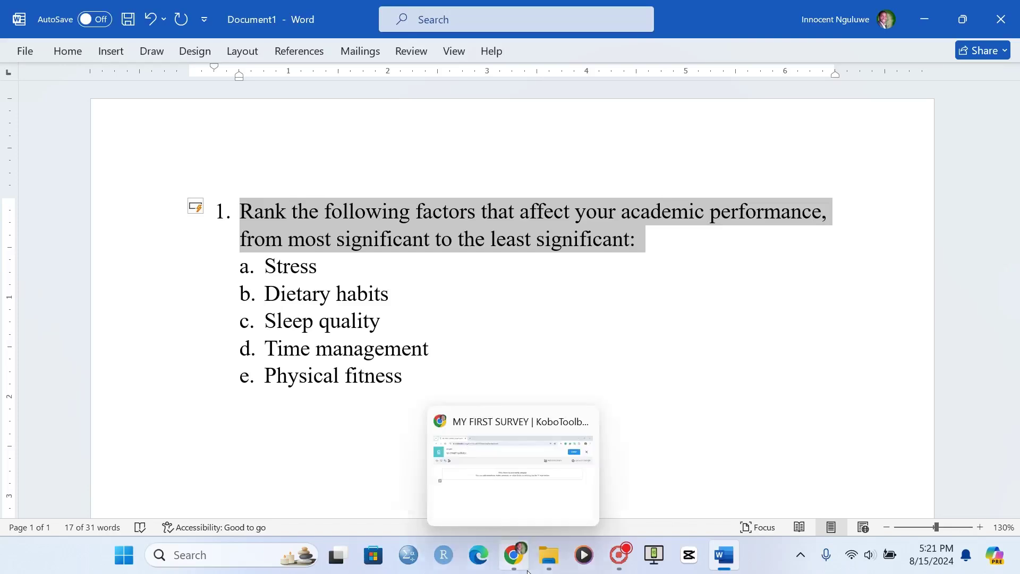
left_click(513, 555)
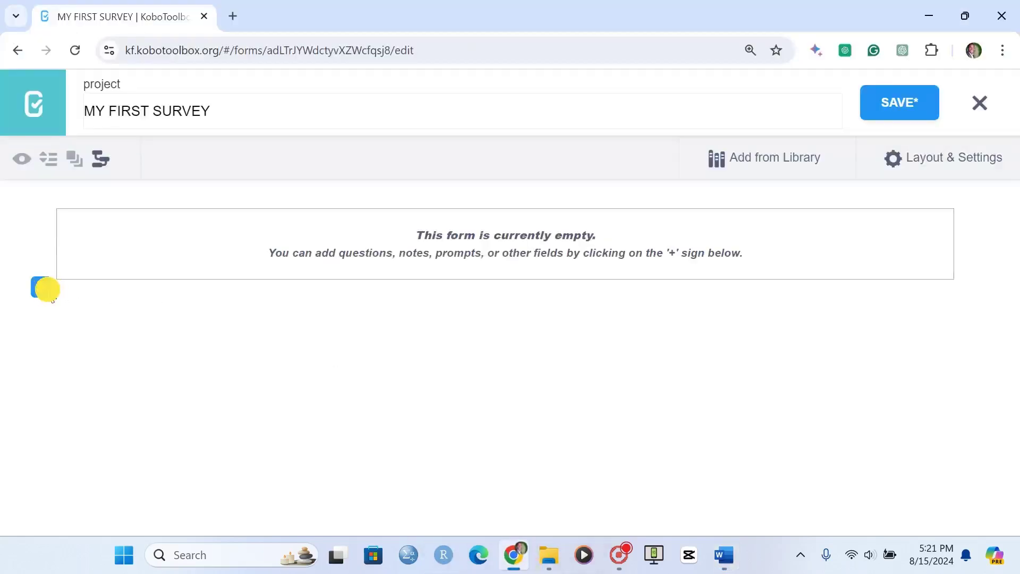
Paste the academic-performance question as a new question, fix the gap after '1.', and make it Ranking
left_click(41, 287)
key("ctrl+v")
key("Home")
left_click(113, 228)
key("BackSpace")
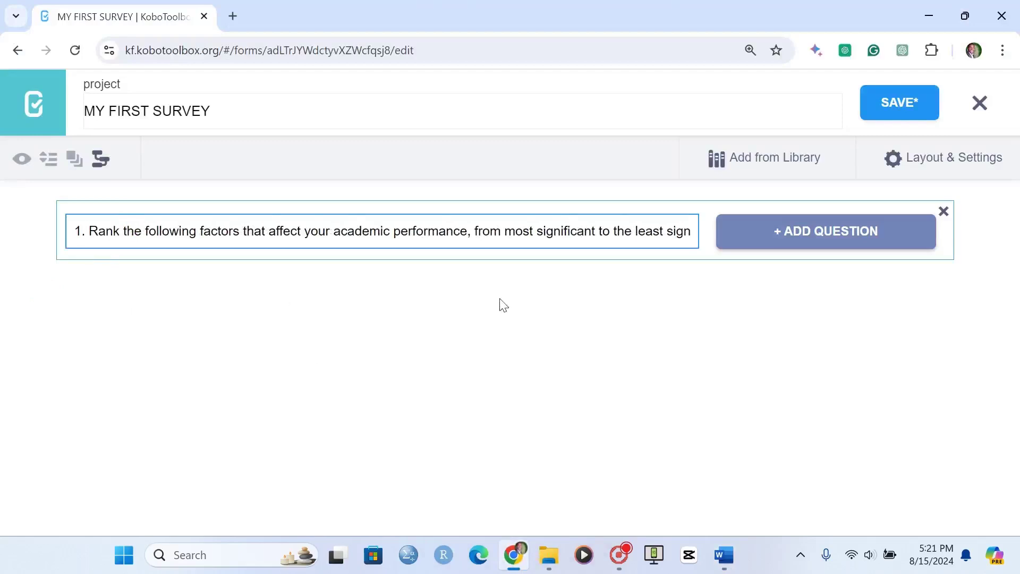
left_click(741, 239)
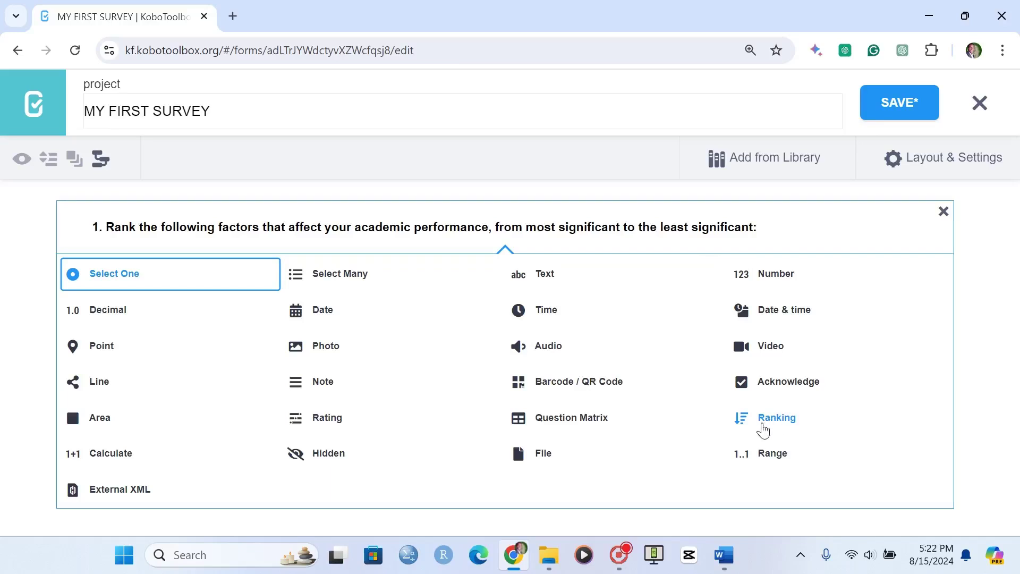
left_click(770, 424)
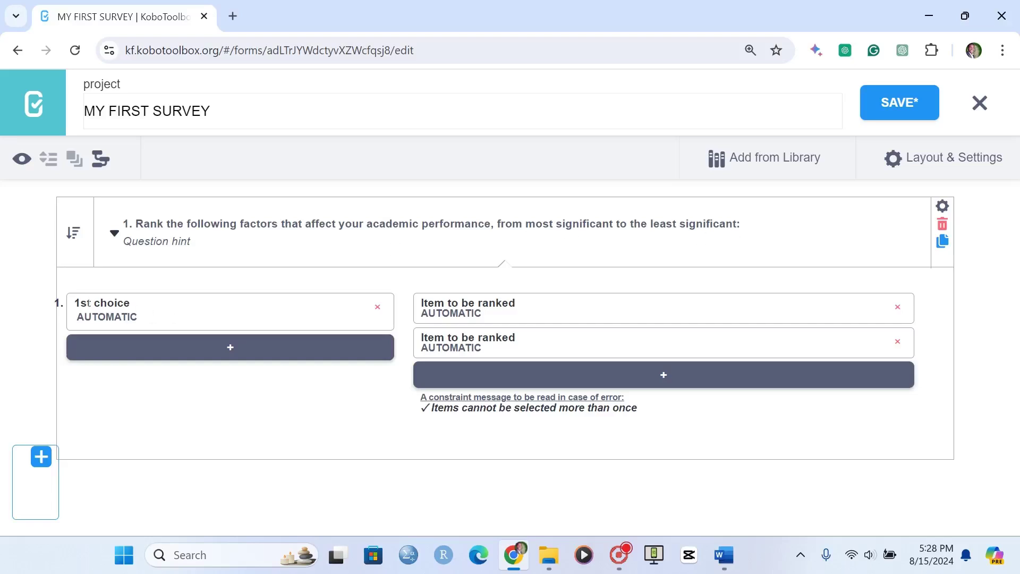
Rename the first rank label 'Most significant' and add a second, '2nd most significant'
left_click(117, 303)
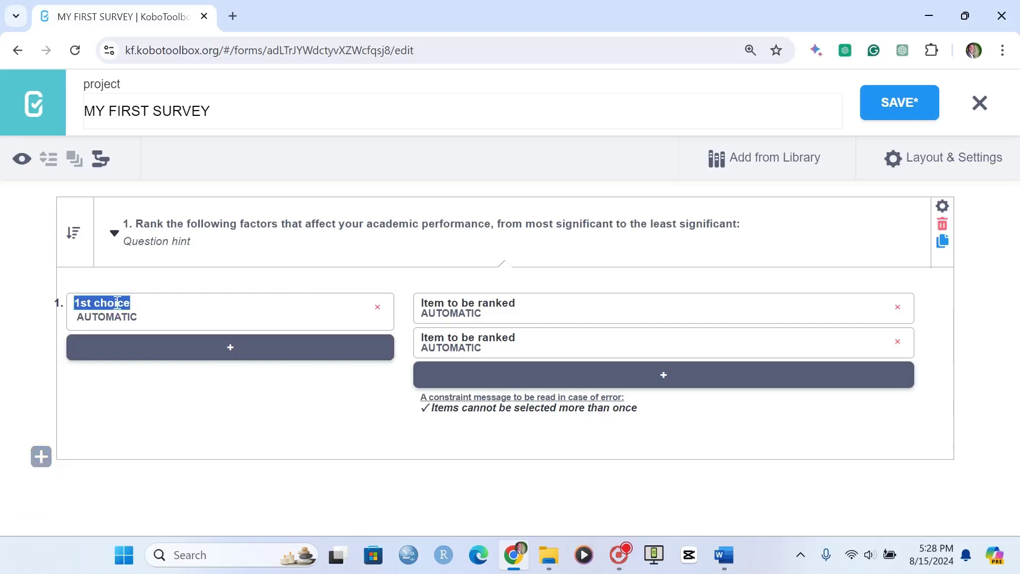
type("Most significant")
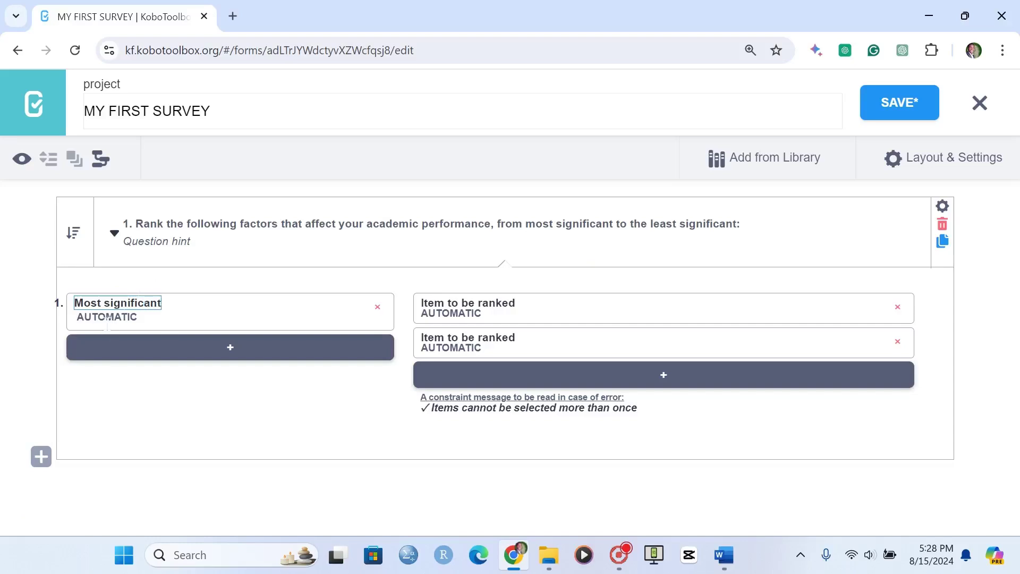
left_click(165, 357)
left_click(113, 346)
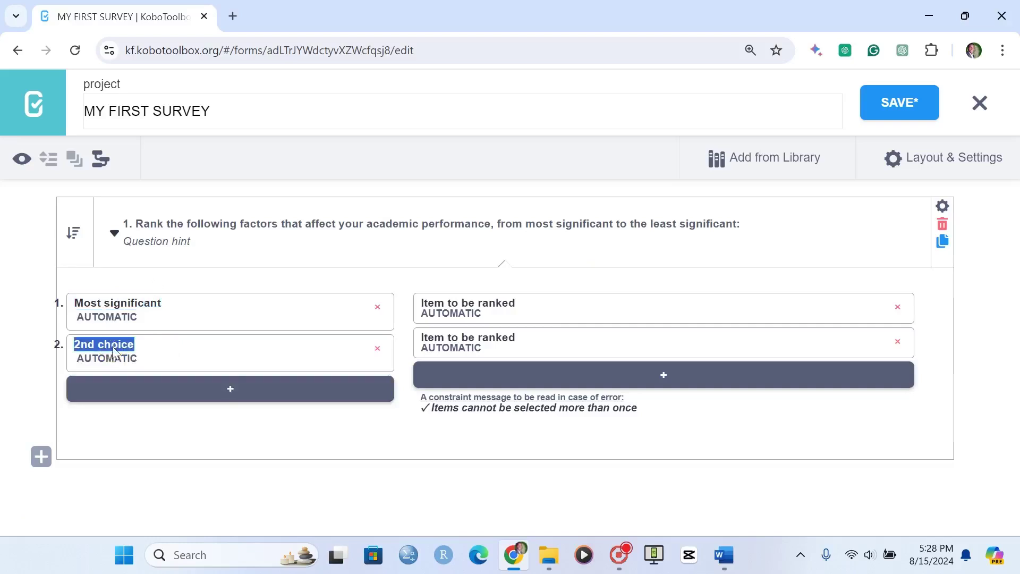
type("2nd most")
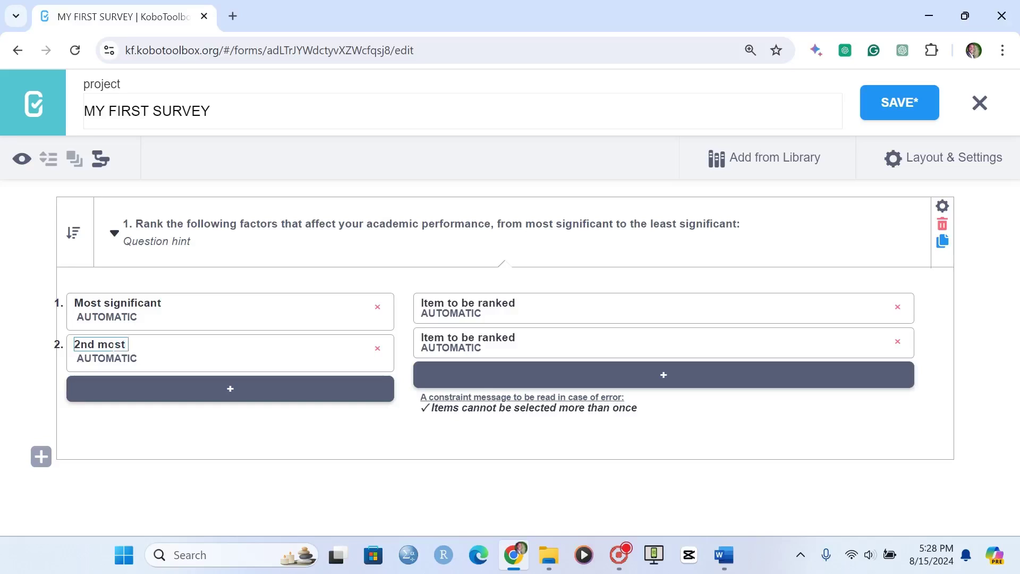
type(" significant")
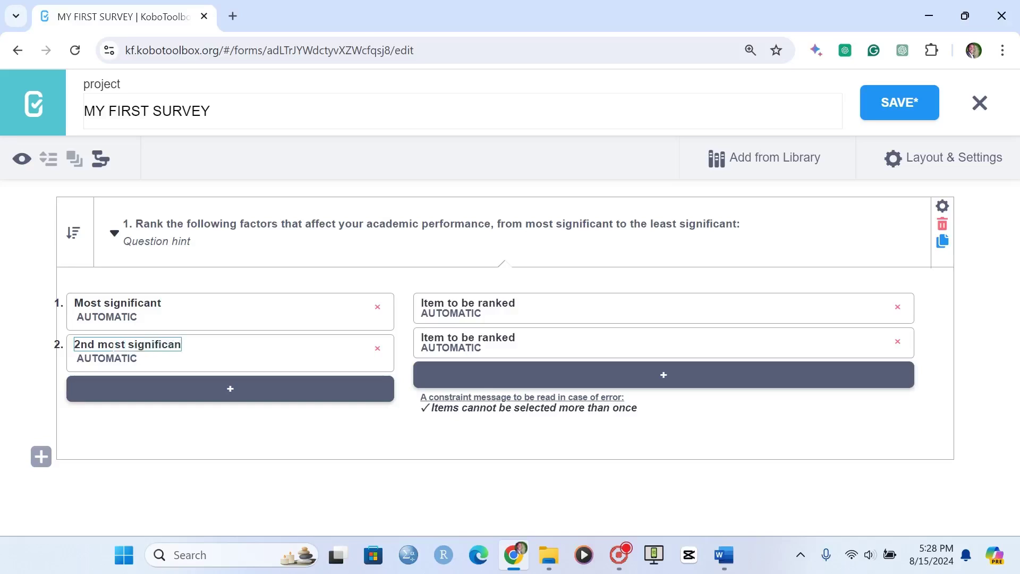
Add rank labels '3rd most significant' and '4th most significant', then go back to Word
left_click(170, 390)
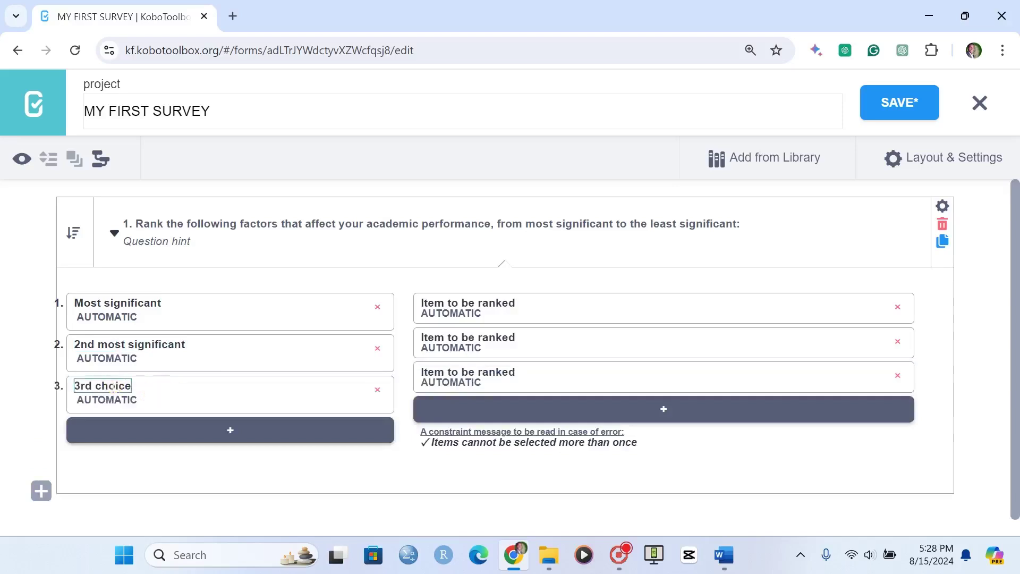
left_click(113, 386)
type("3rd most significant")
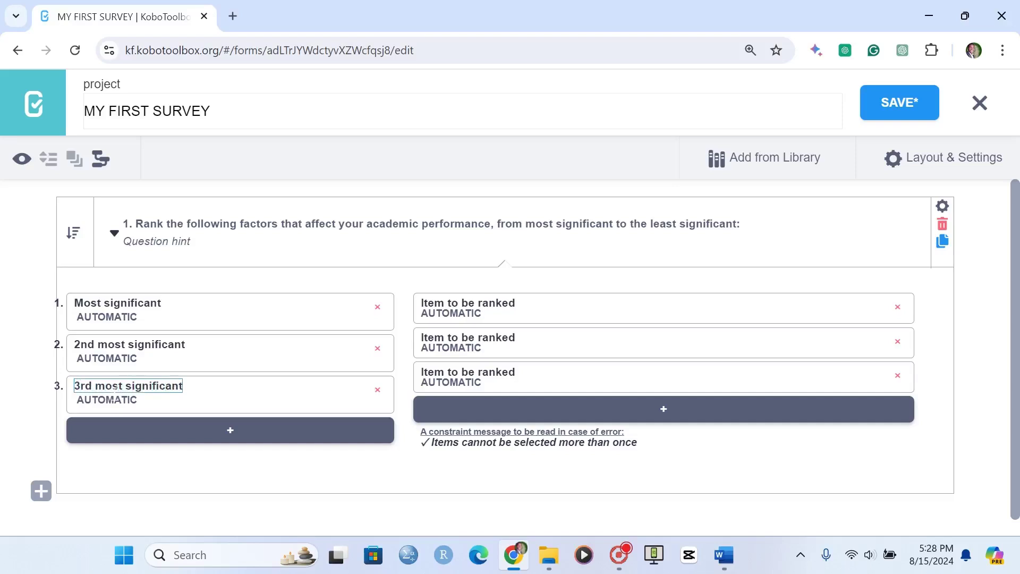
left_click(227, 430)
left_click(118, 427)
type("4th most significant")
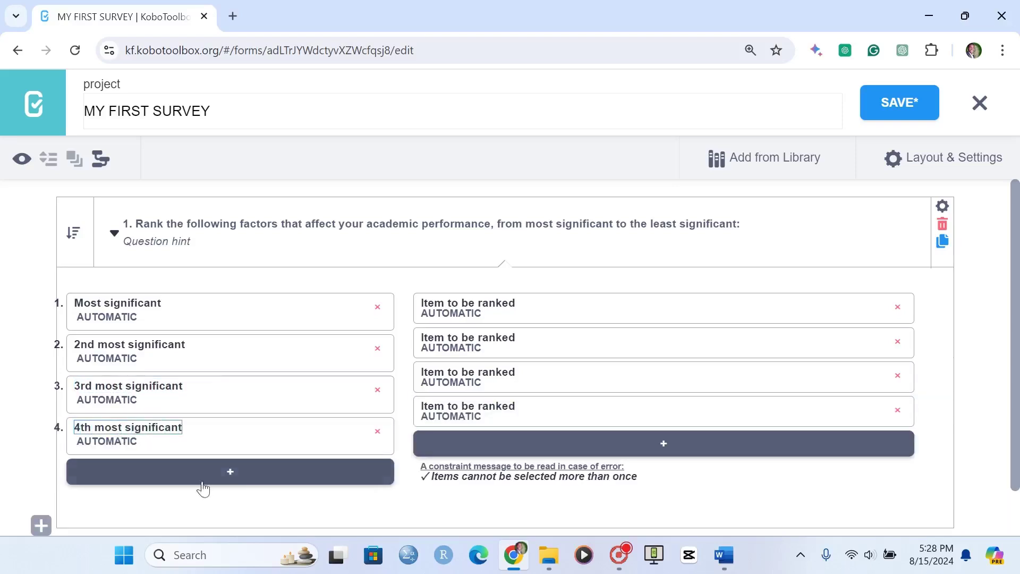
left_click(723, 554)
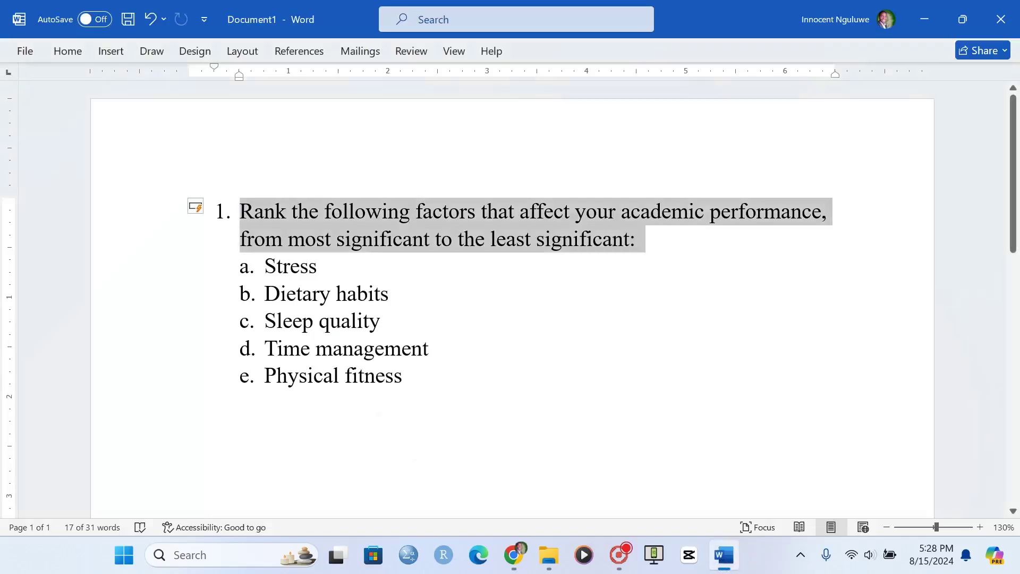
Add a fifth rank labelled 'Least significant' in KoboToolbox, then return to the Word factor list
left_click(433, 377)
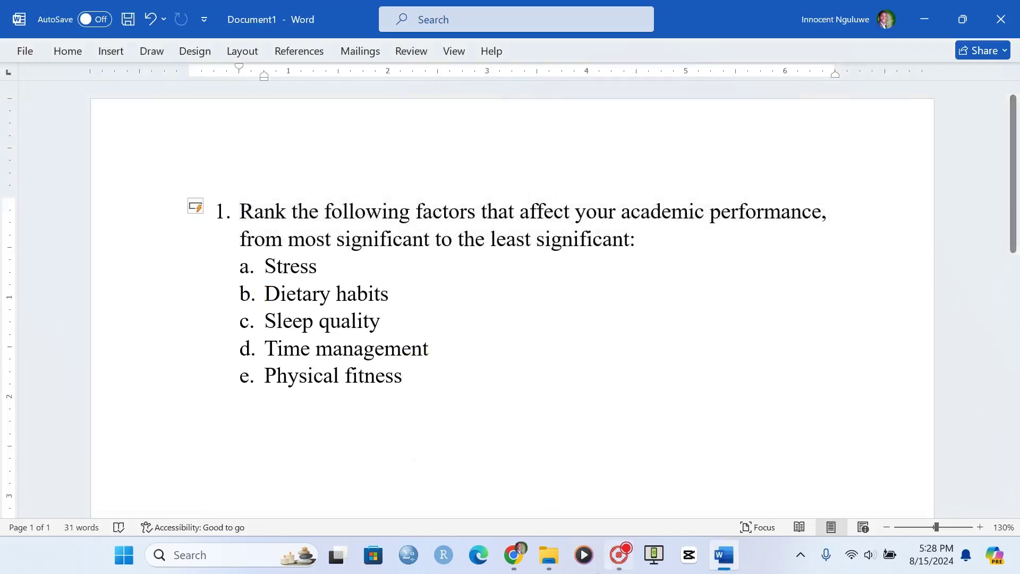
left_click(519, 567)
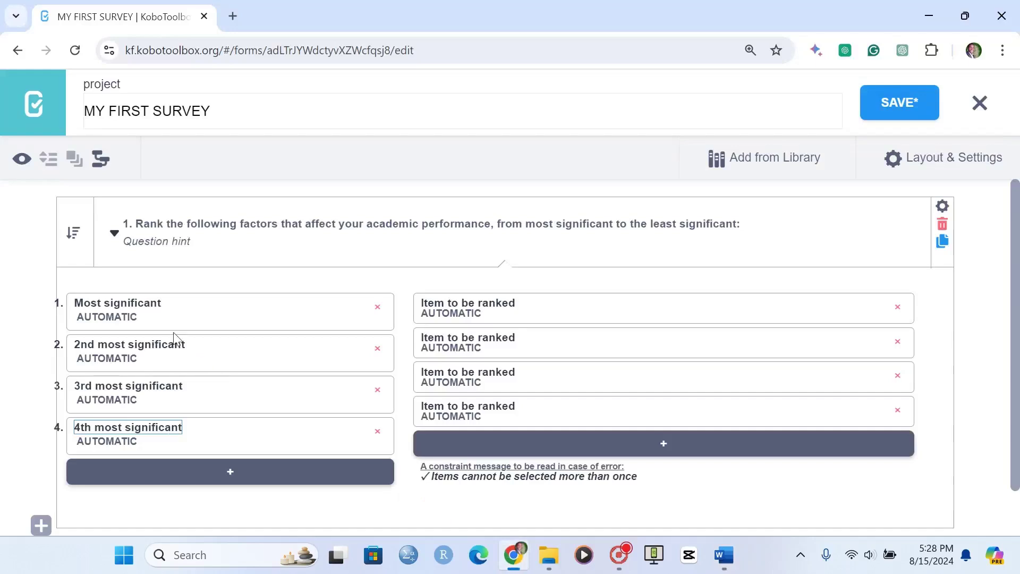
scroll(239, 478, "down", 1)
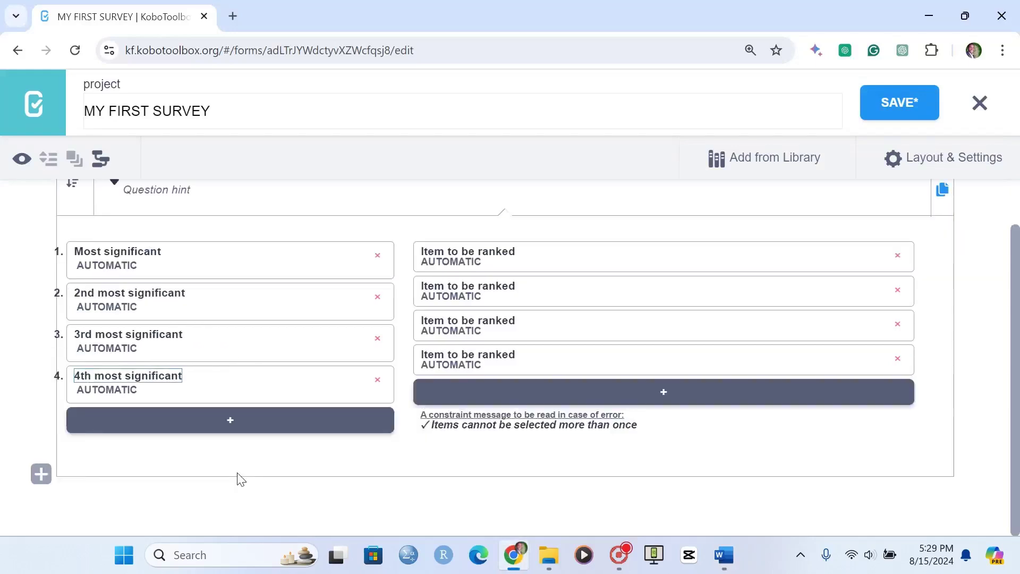
left_click(221, 422)
left_click(116, 420)
type("Least si")
key("Left")
key("Left")
key("Left")
key("Left")
key("Left")
type("a")
key("End")
type("gnificant")
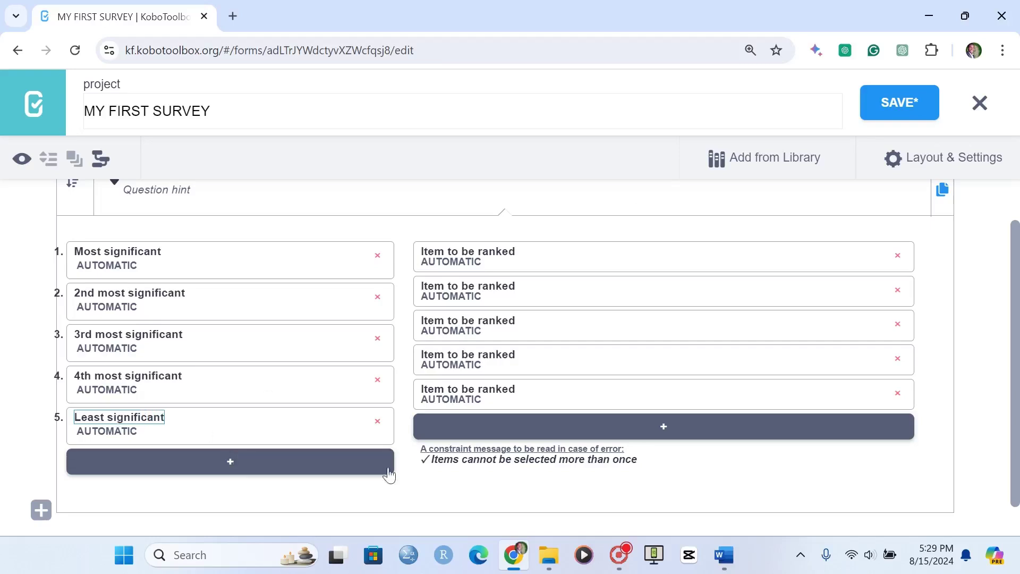
scroll(515, 412, "up", 1)
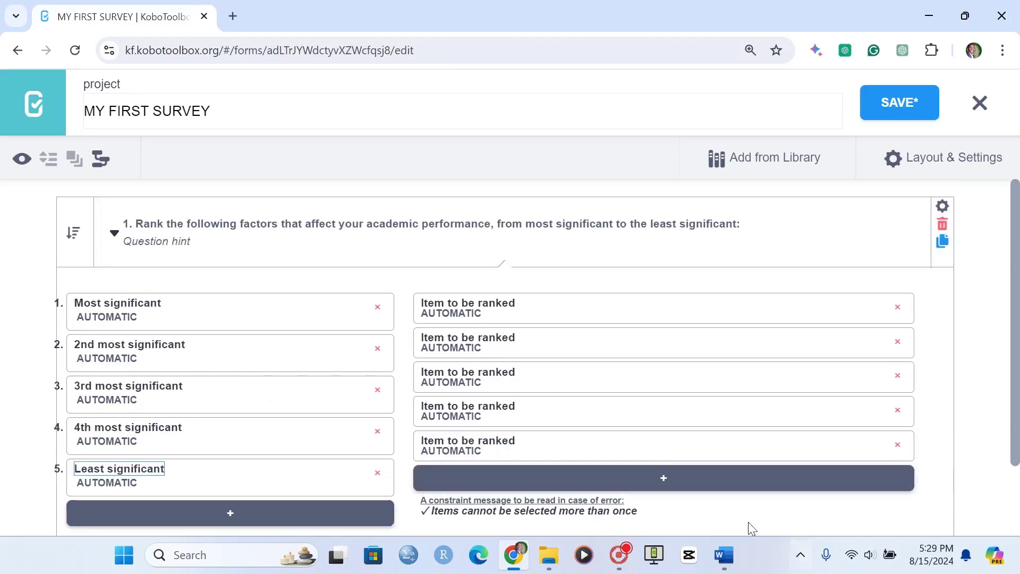
left_click(724, 554)
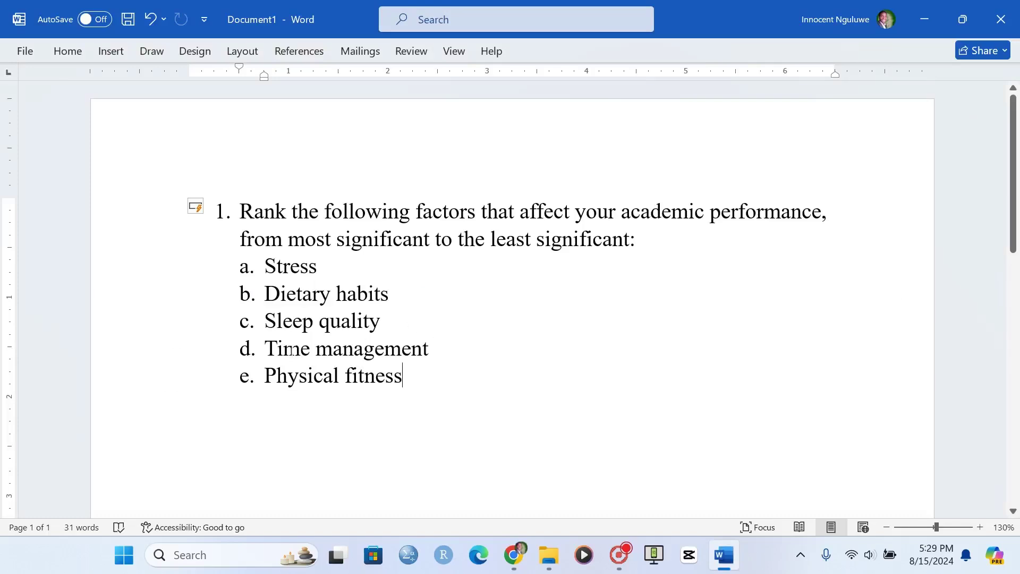
Rename the first item to be ranked 'Stress' with value 1
left_click(513, 555)
left_click(487, 303)
key("ctrl+a")
type("Stree")
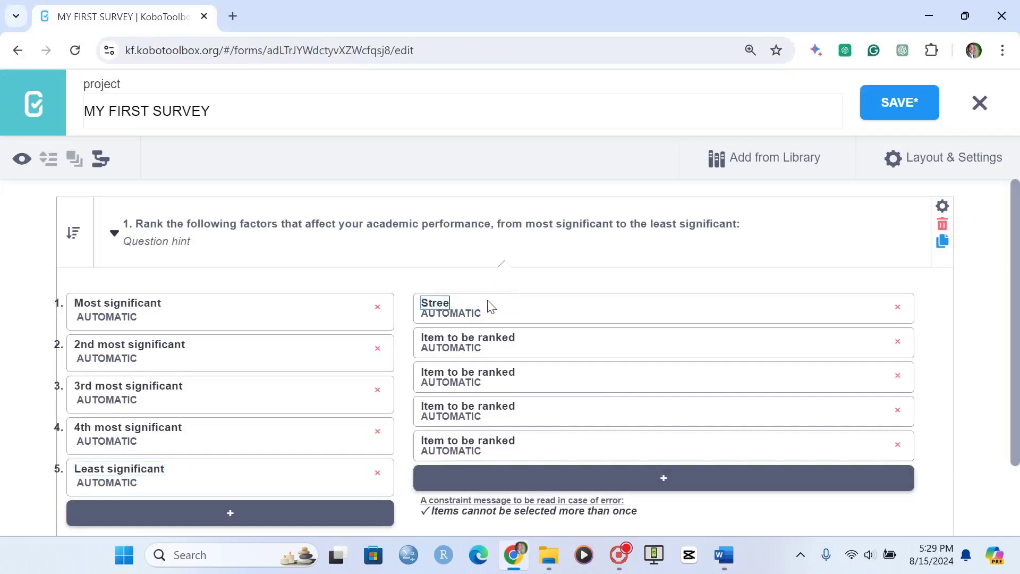
type("ss")
key("BackSpace")
key("BackSpace")
key("BackSpace")
type("ss")
left_click(469, 312)
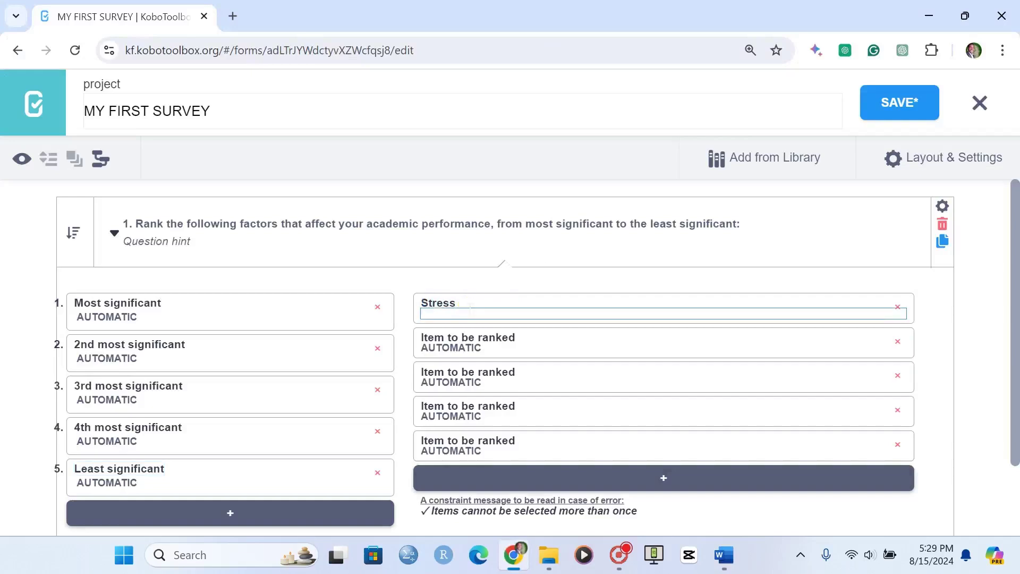
left_click(451, 336)
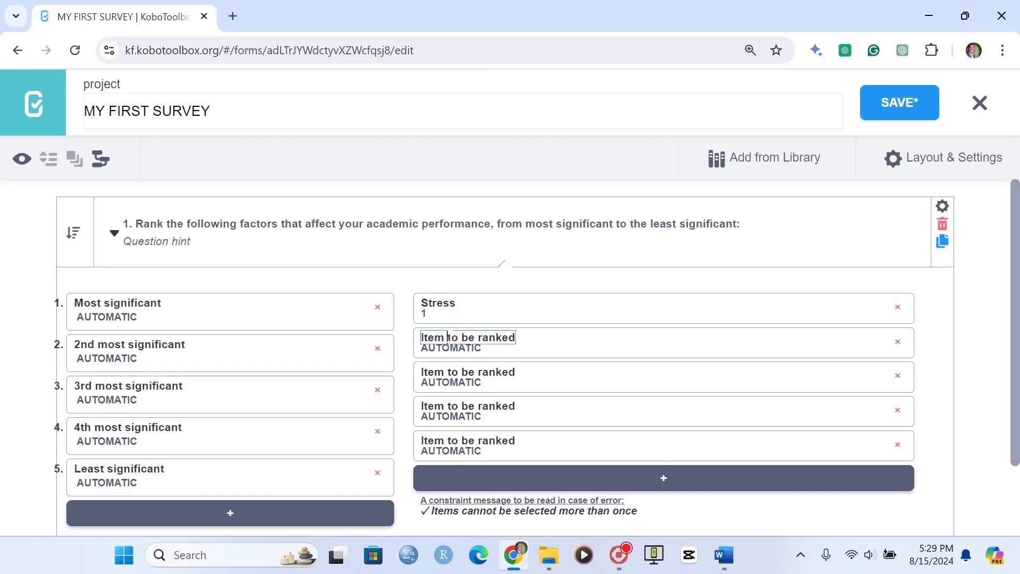
Name the next items 'Sleepy quality' (value 2) and 'Time management' (value 3)
type("Sl")
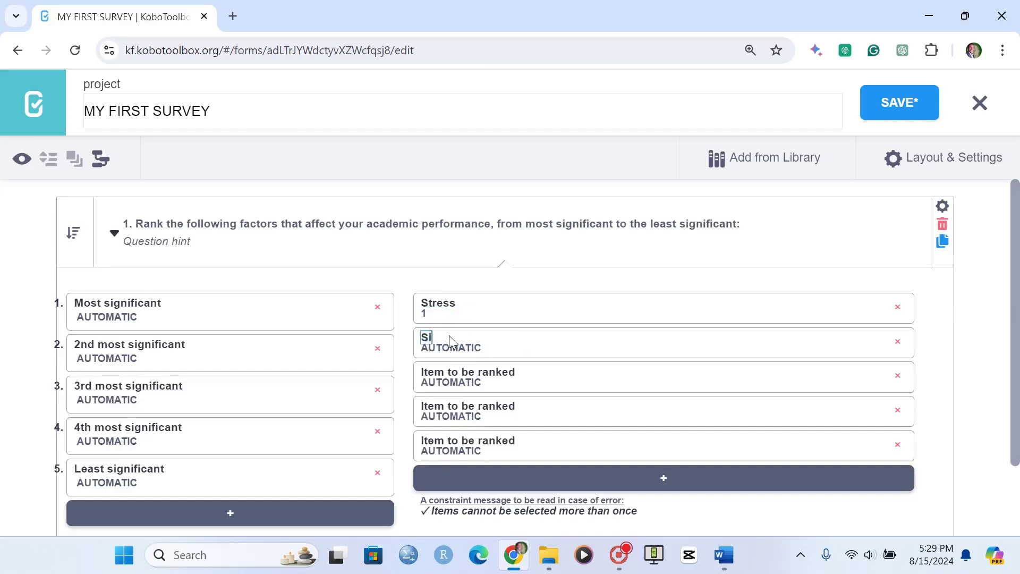
type("eepy quality")
left_click(453, 347)
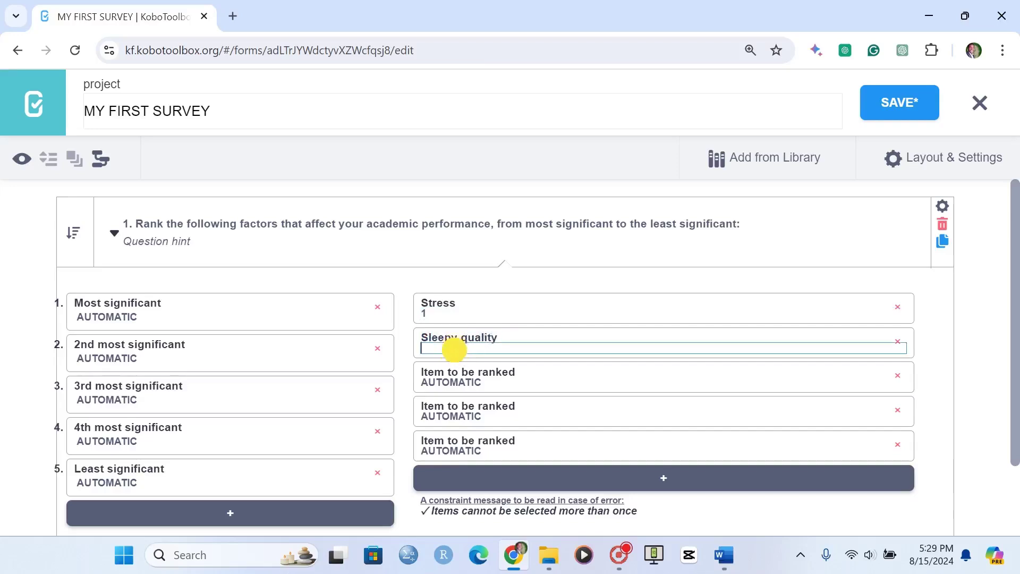
key("Tab")
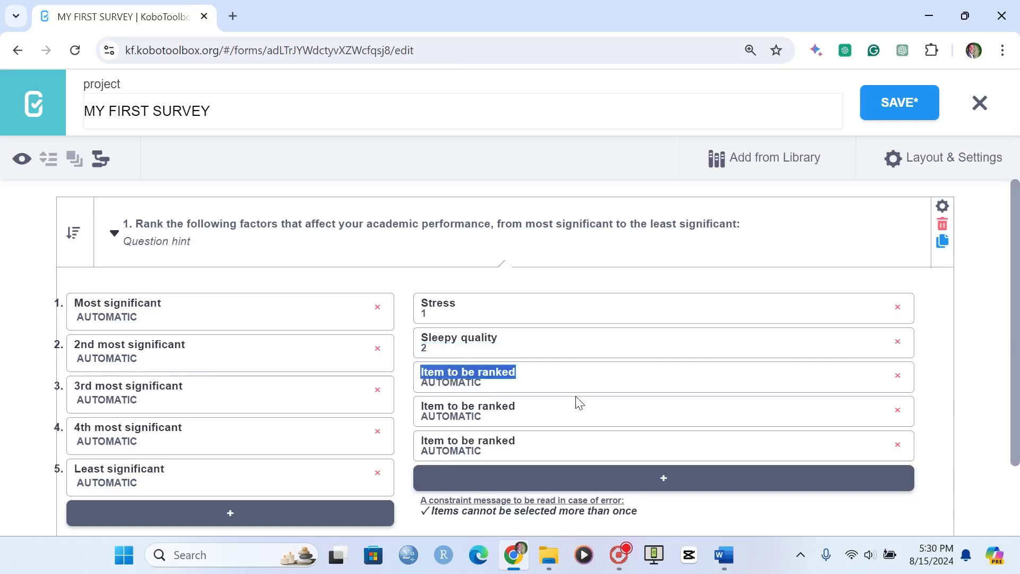
type("Time management")
key("Tab")
type("3")
key("Tab")
Name the last items 'Dietary habits' (value 4) and 'Physical fitness' (value 5)
type("Dietary habits")
key("Tab")
type("4")
key("Tab")
type("Physical fitness")
key("Tab")
scroll(462, 425, "down", 2)
type("5")
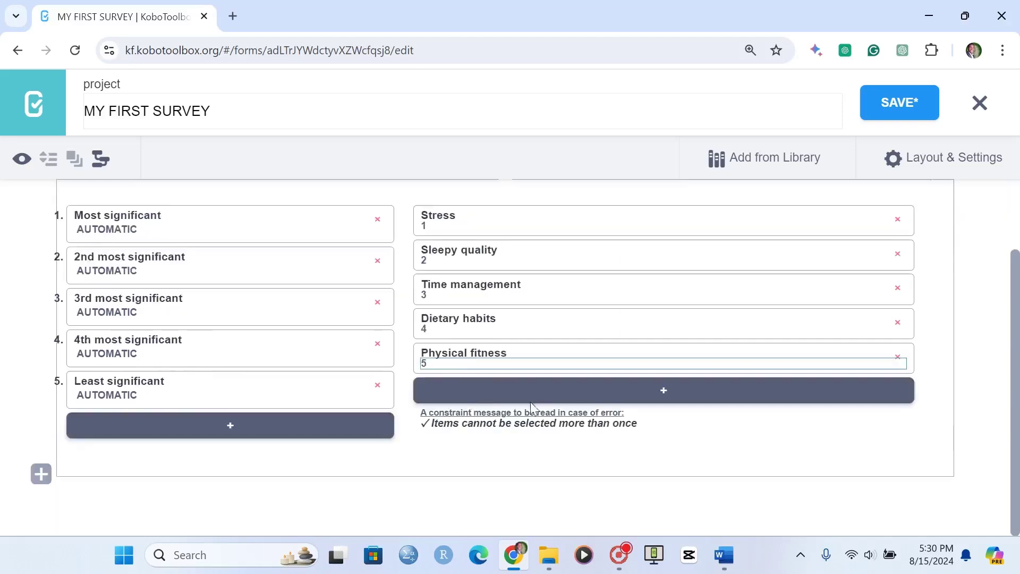
scroll(530, 412, "up", 1)
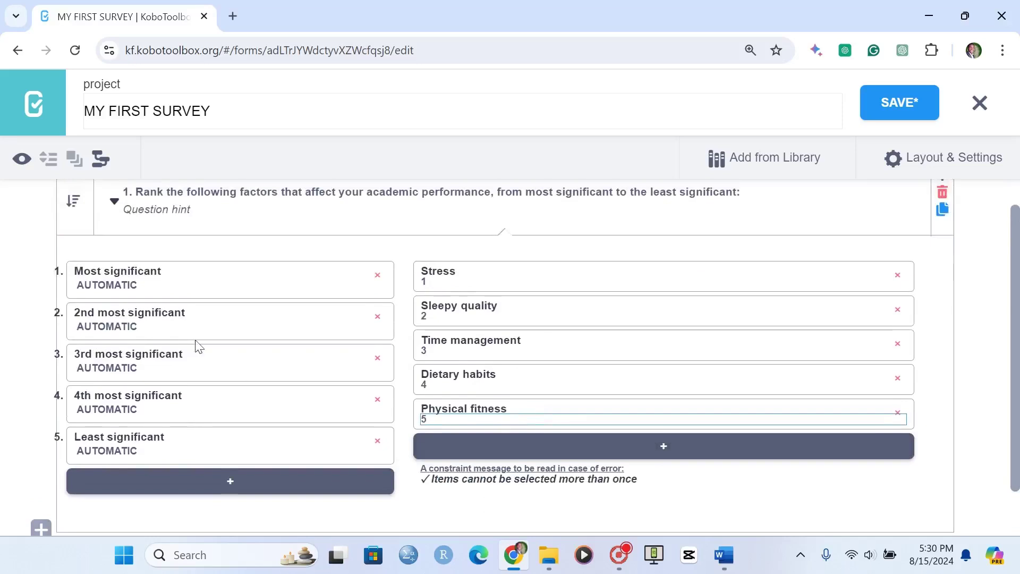
Set Mandatory Response to Yes in the ranking question's settings and close them
left_click(114, 200)
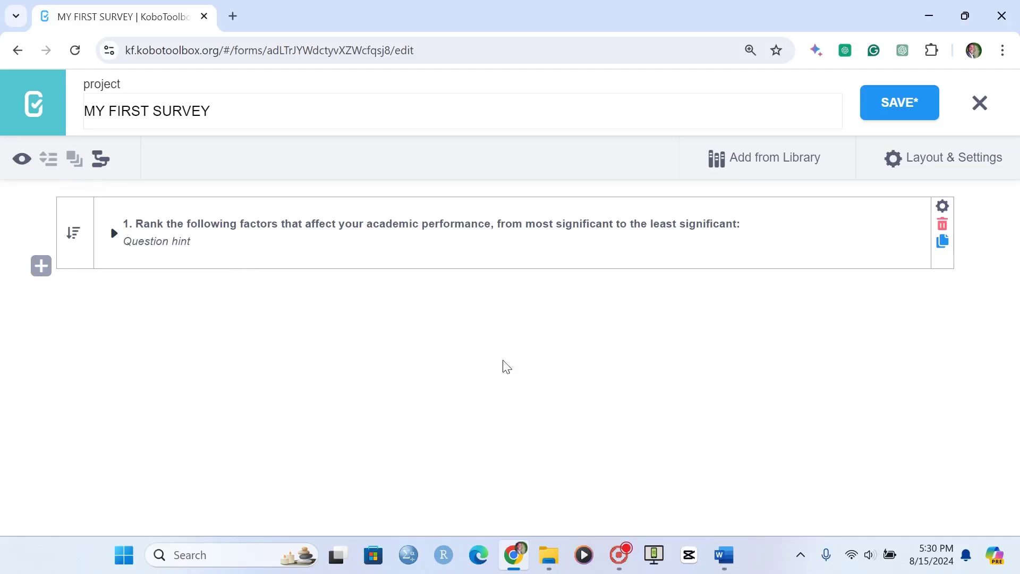
left_click(942, 206)
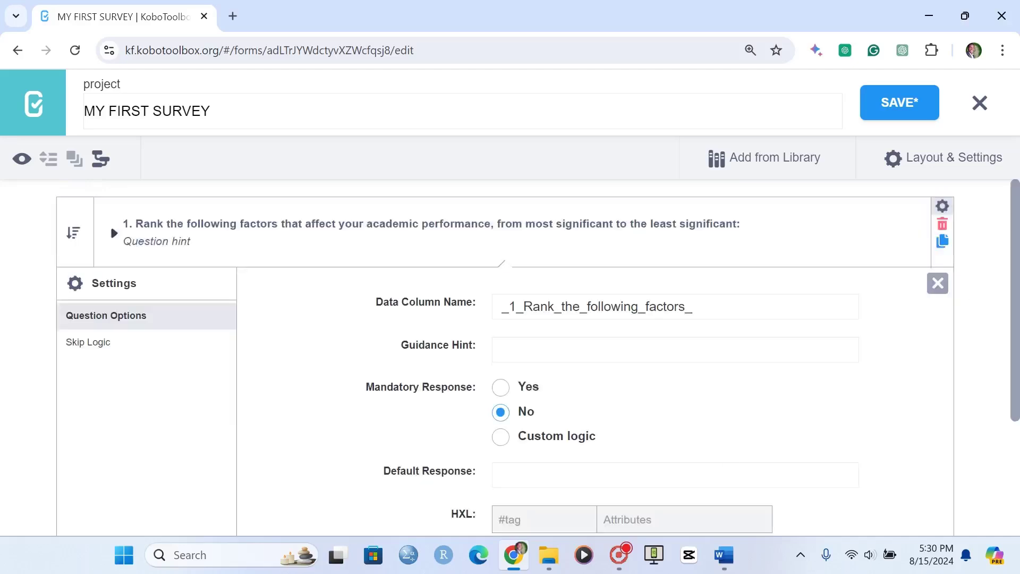
left_click(500, 387)
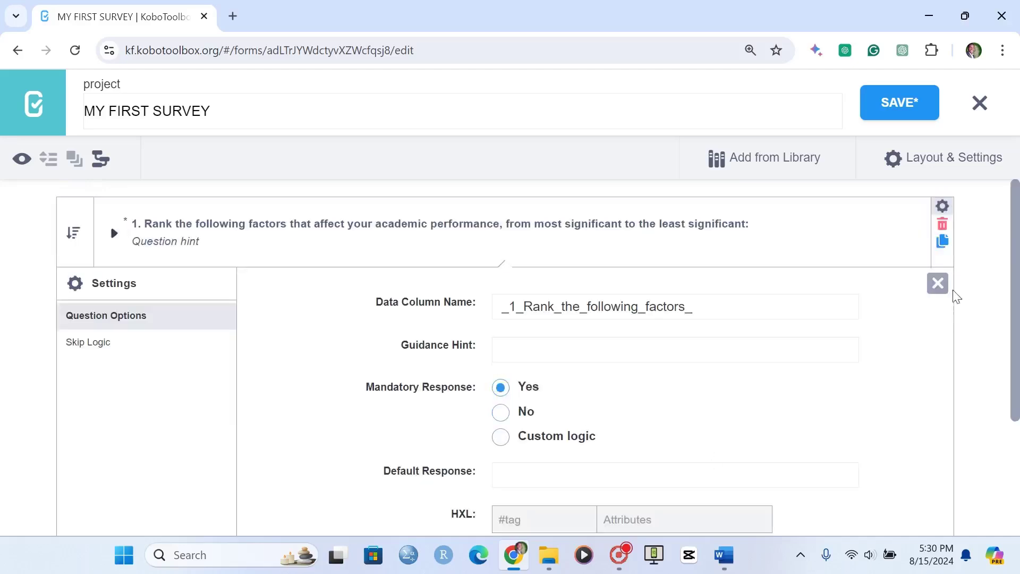
left_click(936, 283)
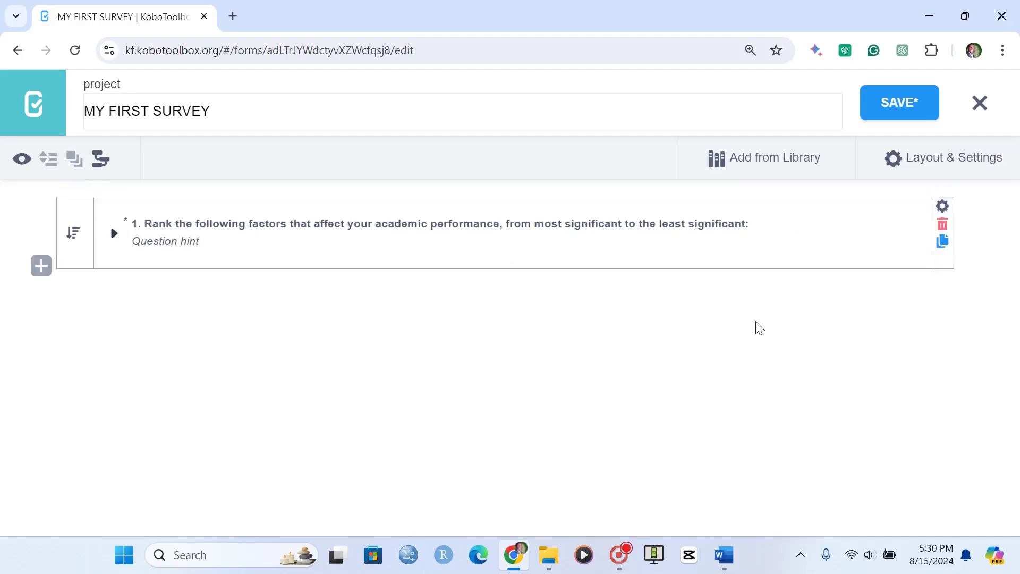